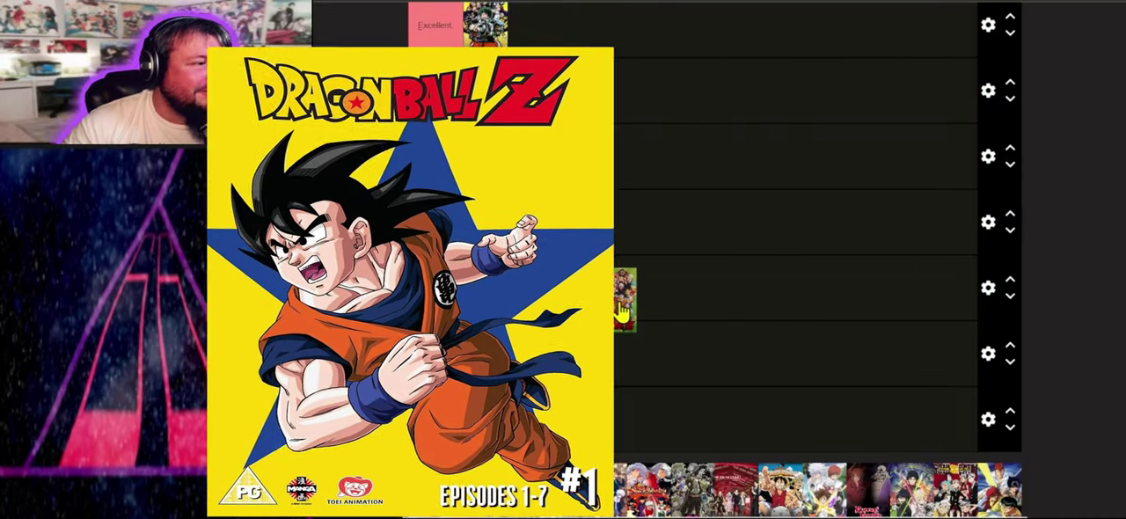
Step: Move the Dragon Ball Z cover from the image pool into the Good tier
left_click_drag(629, 306, 622, 310)
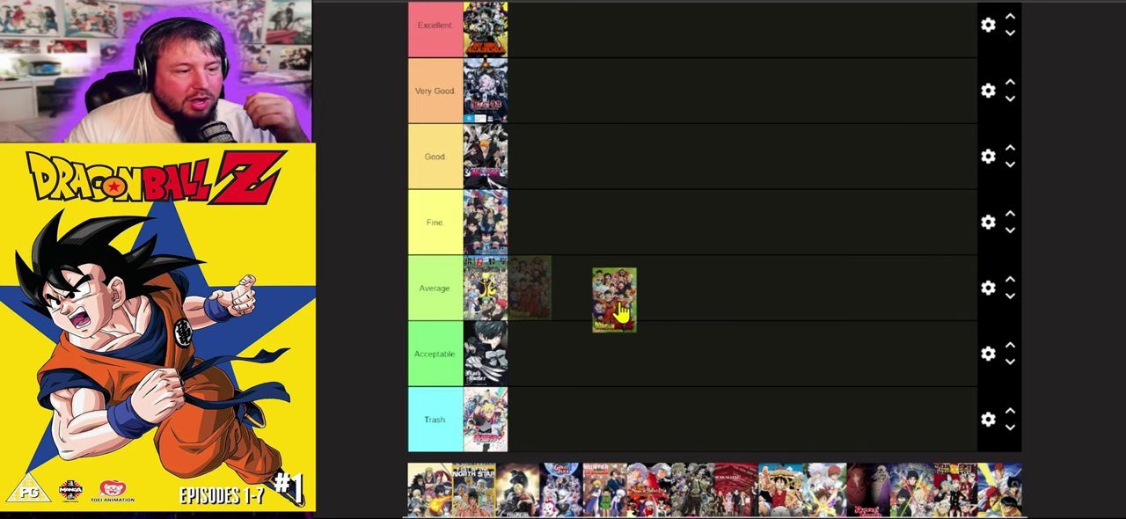
left_click_drag(621, 310, 595, 181)
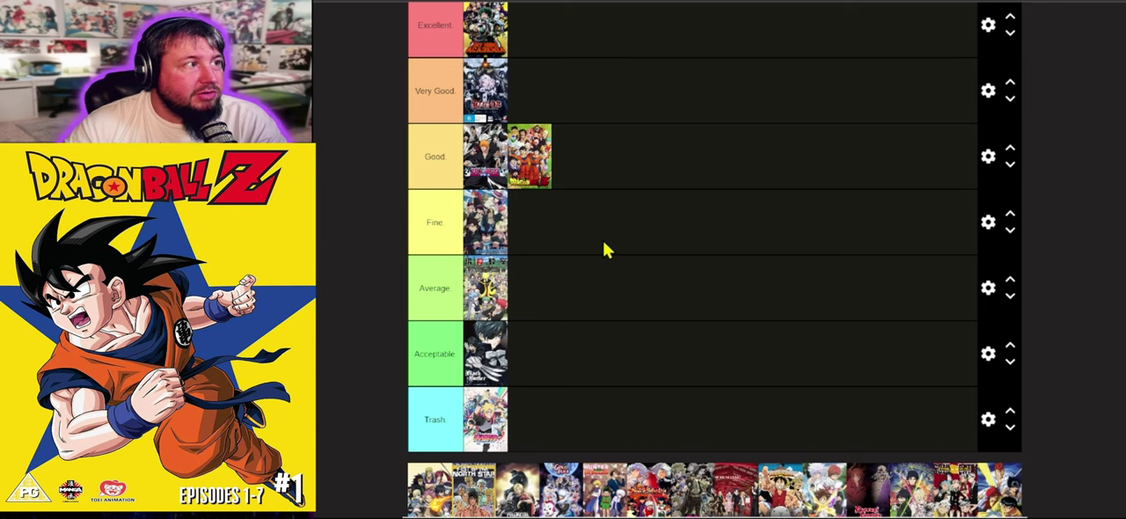
Step: Place the Fairy Tail cover beside the existing cover in the Trash tier
left_click_drag(430, 489, 528, 422)
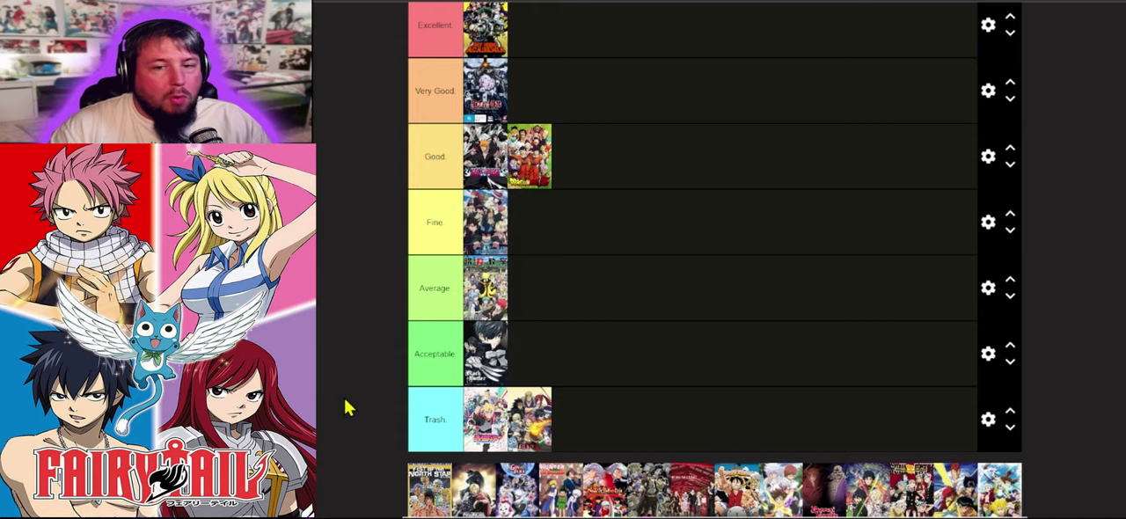
scroll(346, 406, "down", 1)
mouse_move(429, 435)
left_mouse_down()
mouse_move(654, 312)
mouse_move(661, 347)
mouse_move(692, 328)
mouse_move(682, 294)
left_mouse_up()
scroll(656, 317, "up", 1)
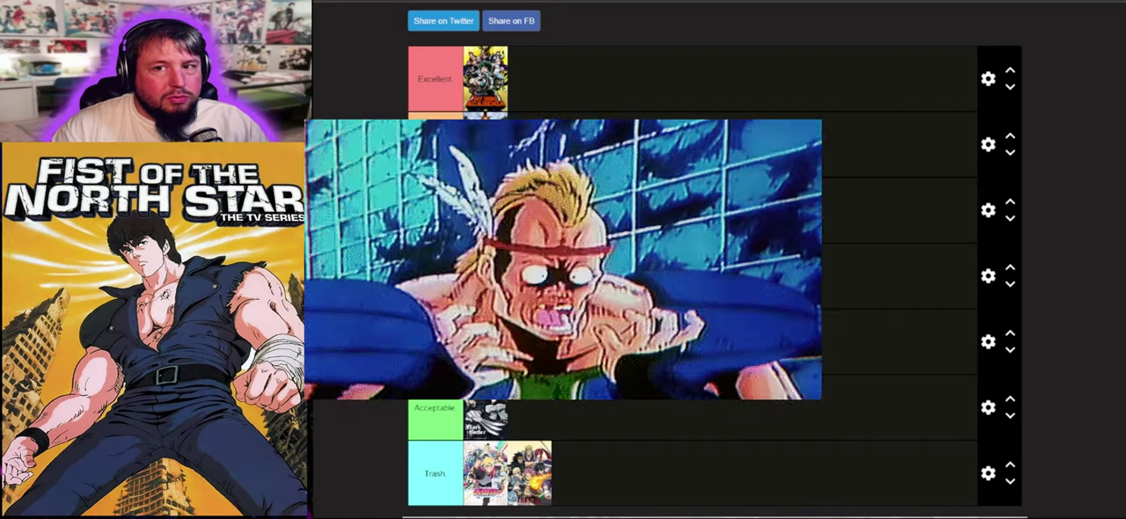
scroll(686, 356, "down", 1)
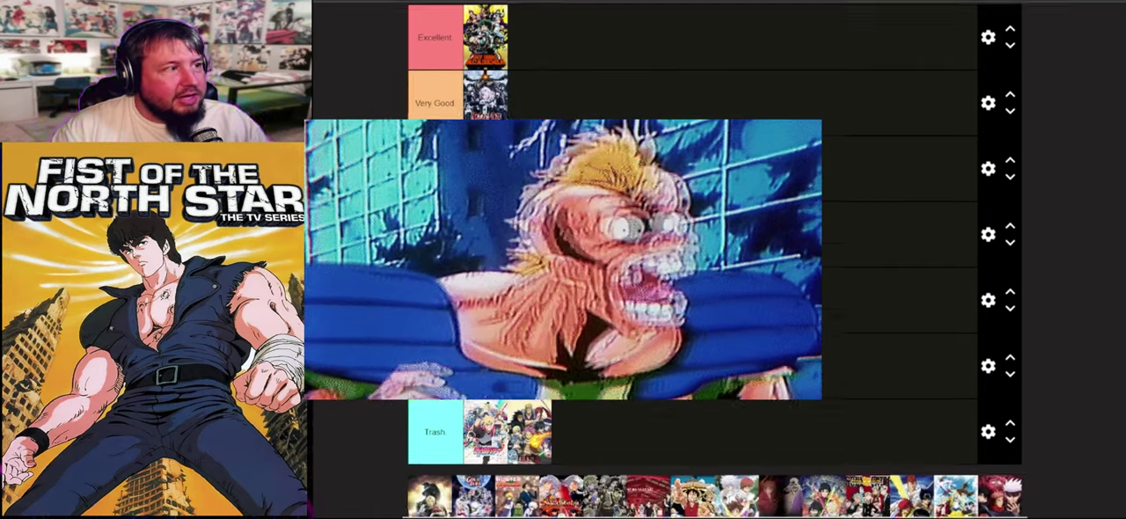